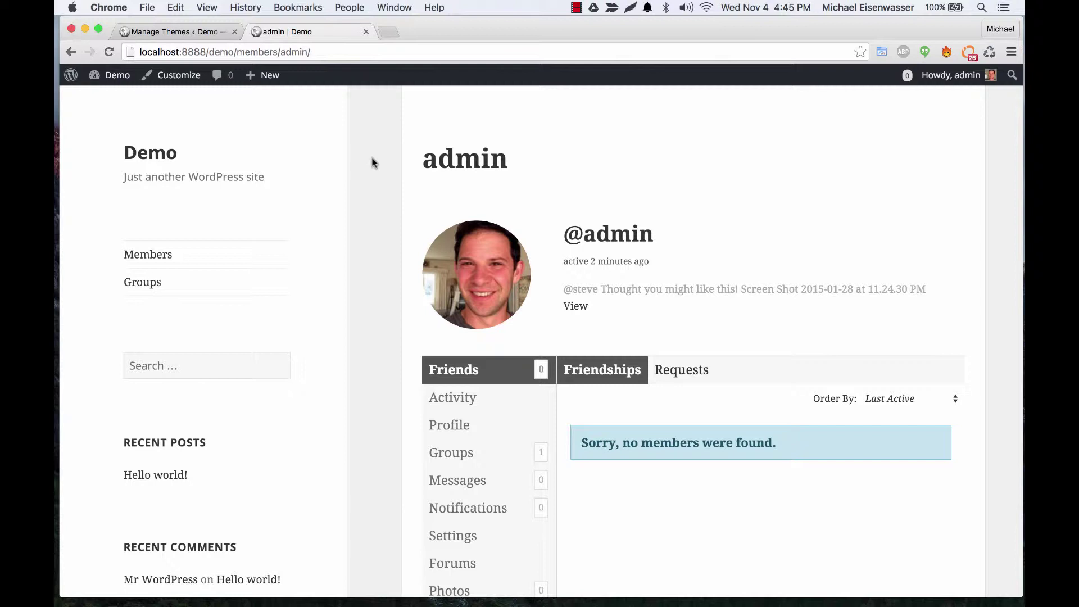
# Step: Narrow the browser to preview the profile's mobile layout, then restore full desktop width
pyautogui.scroll(-15, 372, 163)
pyautogui.scroll(15, 372, 164)
pyautogui.moveTo(1016, 127); pyautogui.dragTo(280, 327)
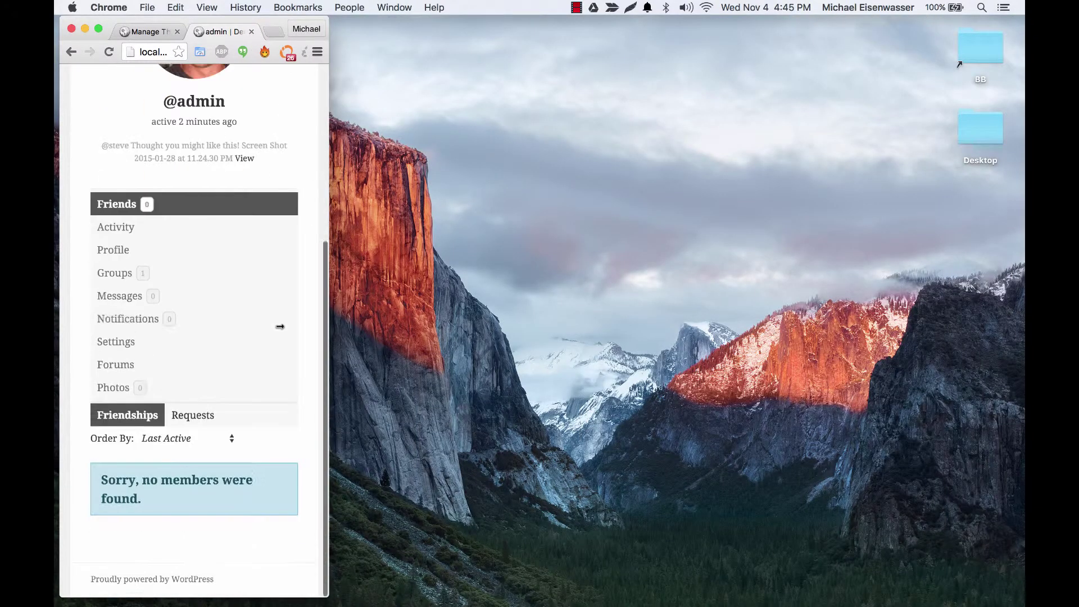
pyautogui.scroll(10, 280, 327)
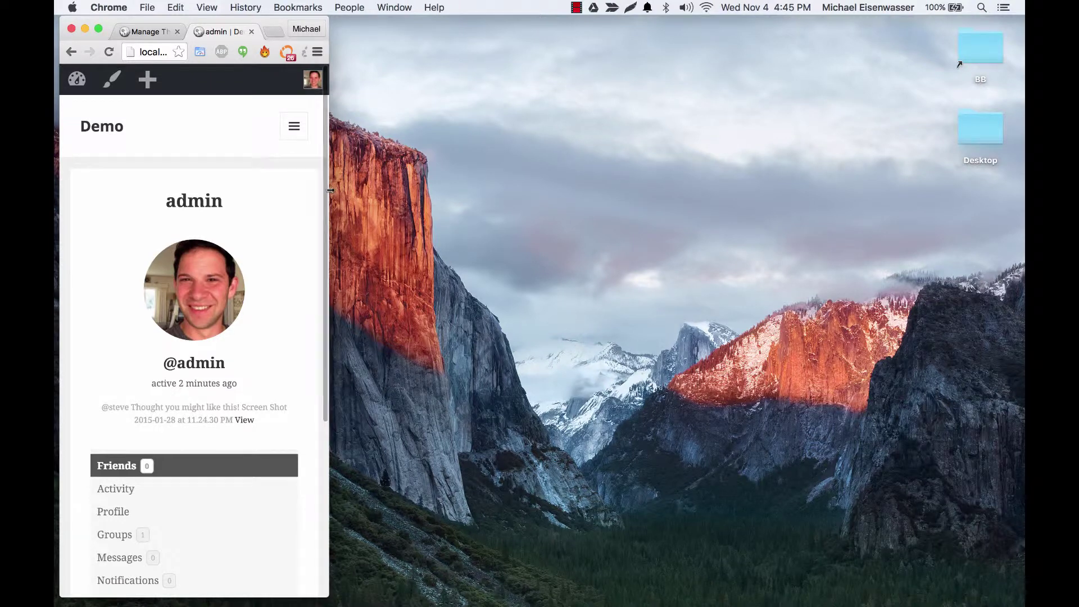
pyautogui.moveTo(331, 191); pyautogui.dragTo(1015, 202)
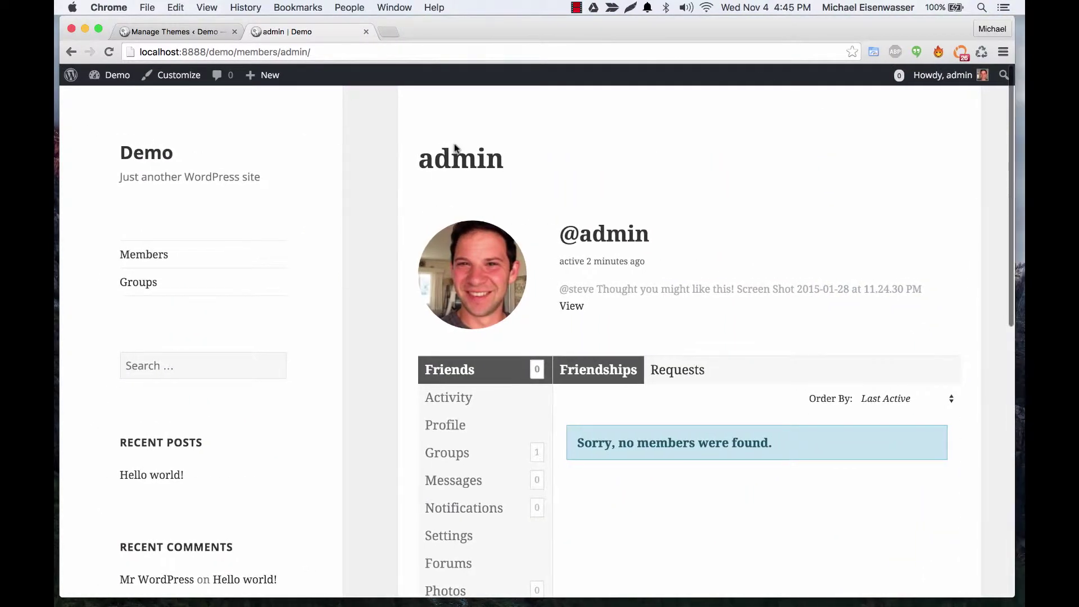
pyautogui.scroll(-10, 370, 214)
pyautogui.scroll(10, 370, 214)
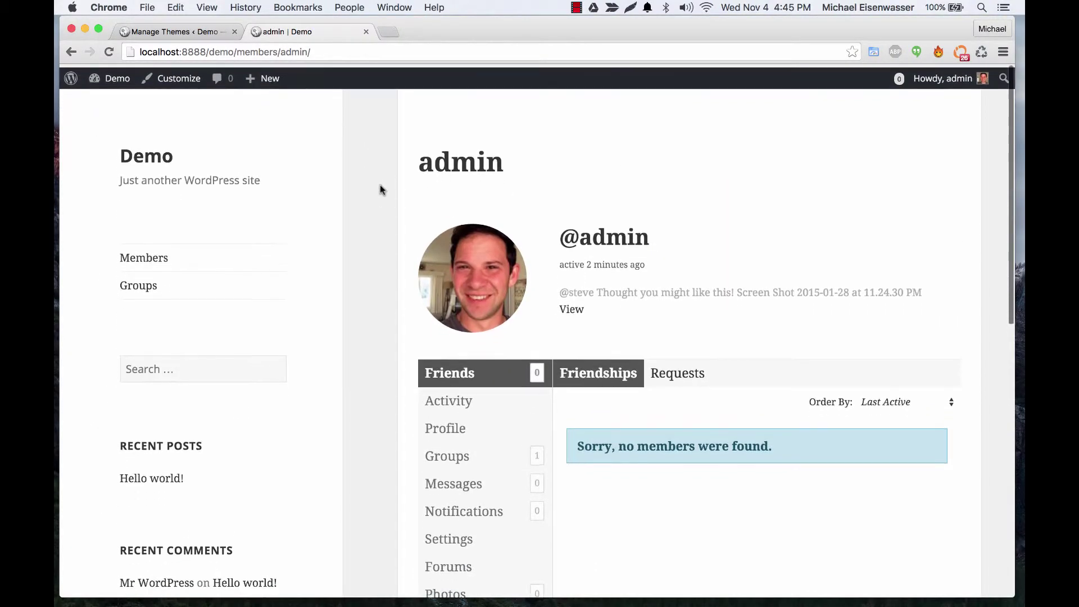
# Step: Activate the BuddyBoss Mobile Only theme and reload the admin profile page
pyautogui.click(177, 31)
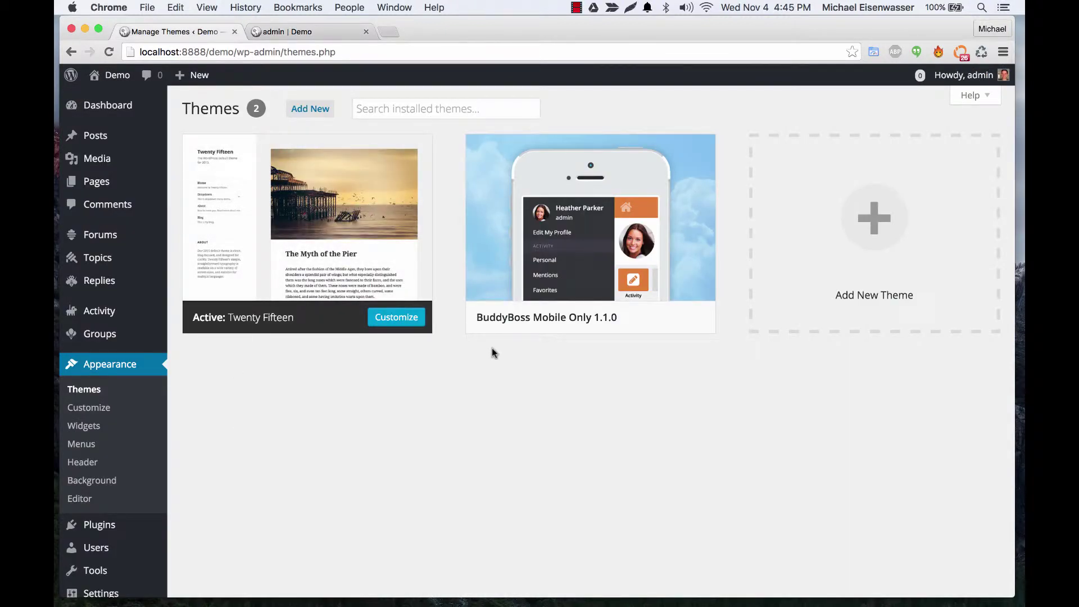
pyautogui.moveTo(558, 326)
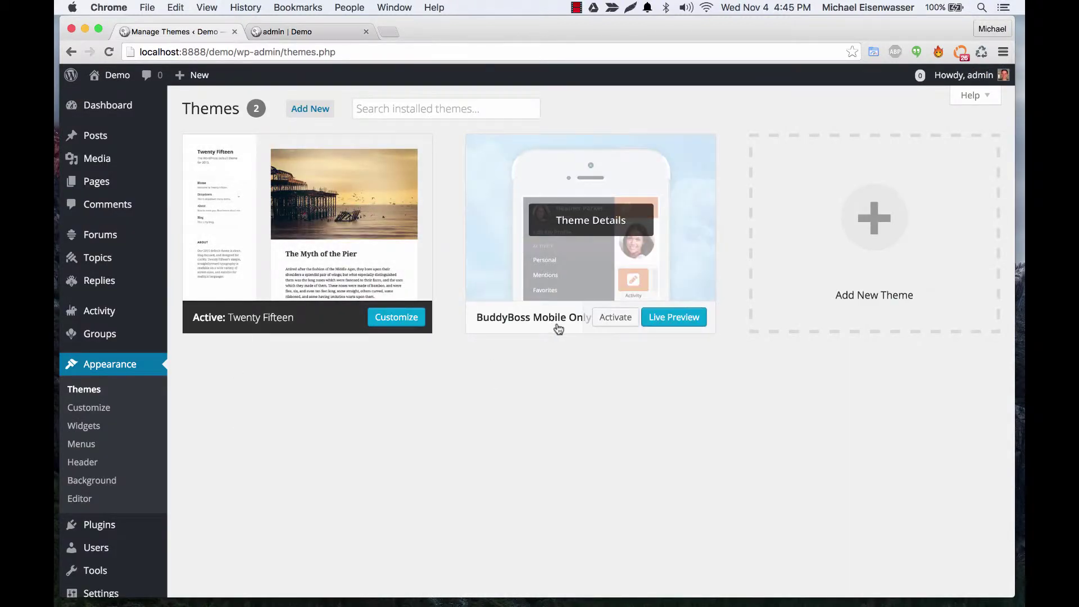
pyautogui.click(619, 314)
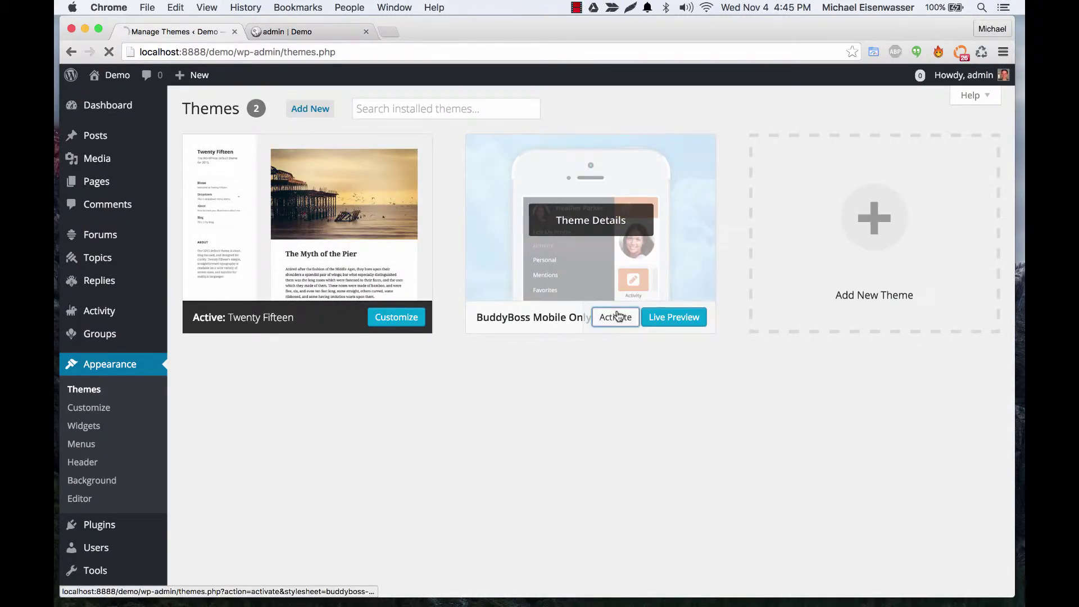
pyautogui.click(298, 32)
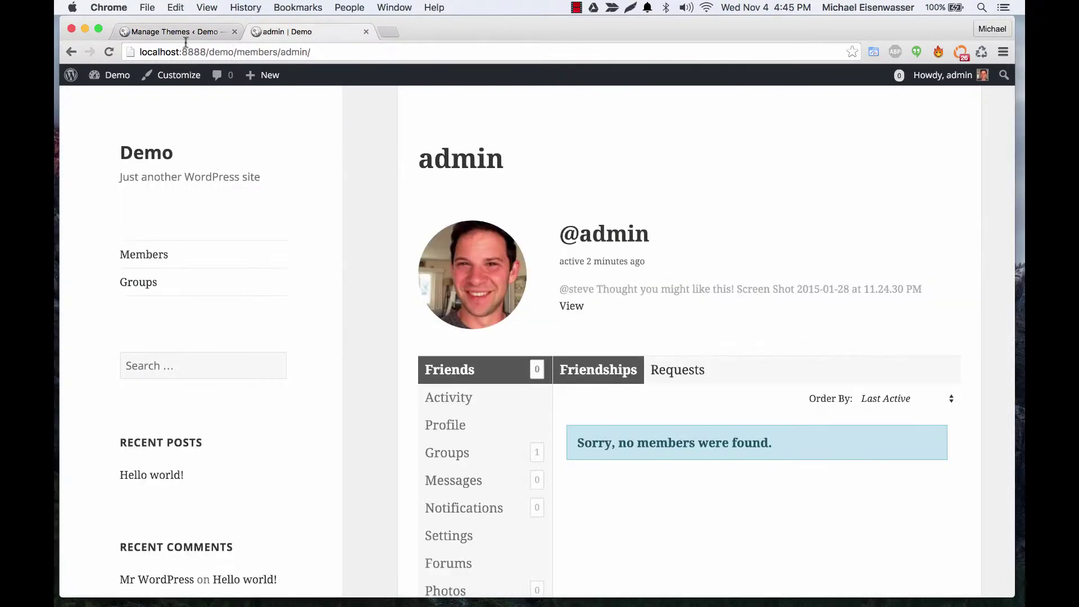
pyautogui.click(106, 53)
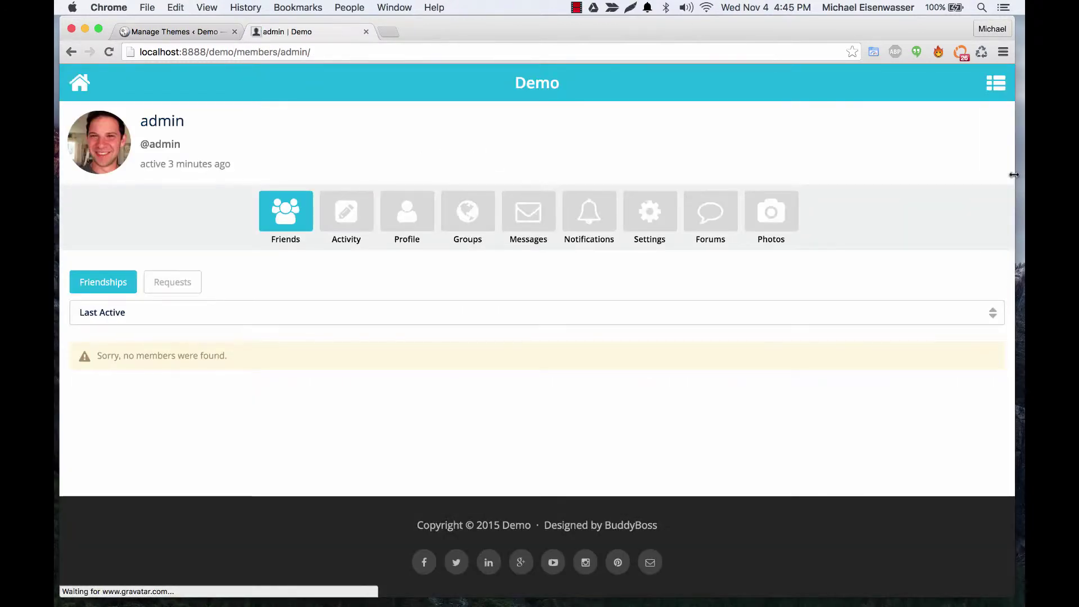
# Step: At narrow width, try the left and right slide-out navigation panels, then restore full width
pyautogui.moveTo(1014, 175); pyautogui.dragTo(329, 175)
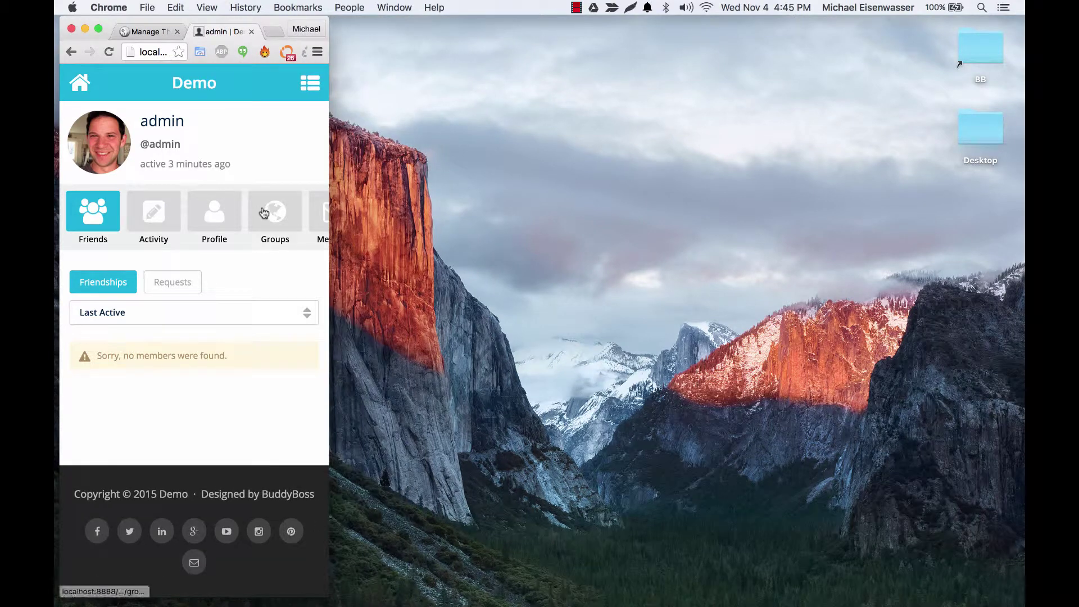
pyautogui.hscroll(5, 264, 212)
pyautogui.hscroll(-5, 264, 213)
pyautogui.click(79, 83)
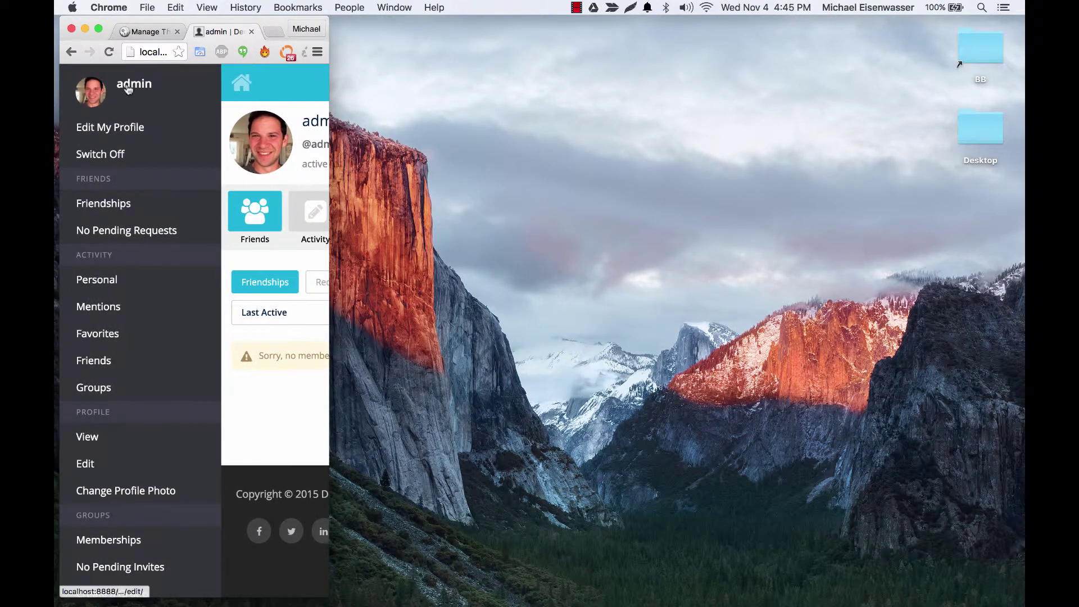
pyautogui.scroll(-10, 144, 436)
pyautogui.click(242, 83)
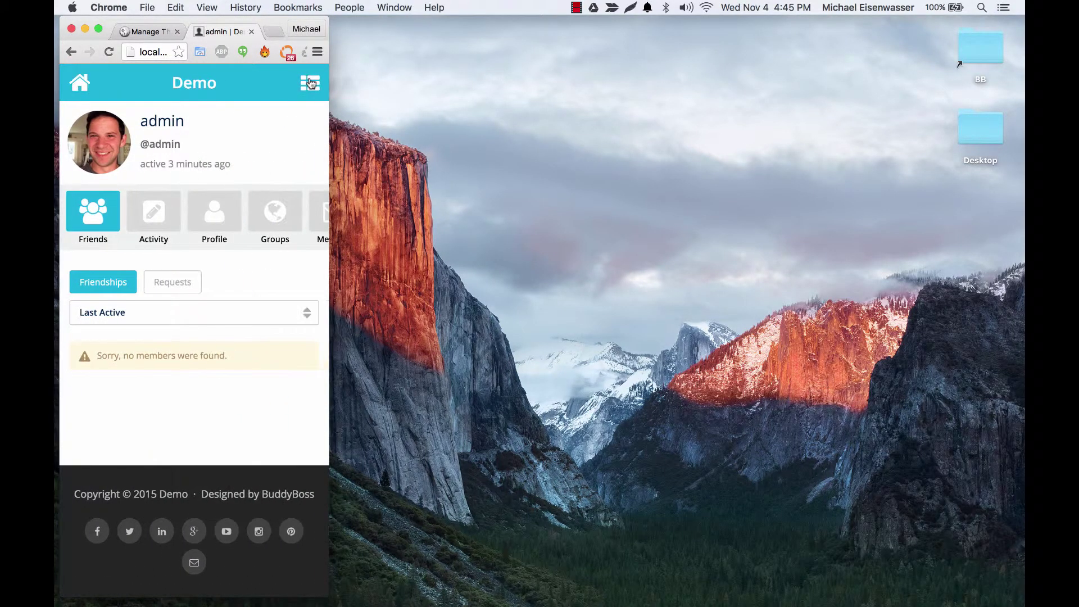
pyautogui.click(311, 83)
pyautogui.click(157, 85)
pyautogui.doubleClick(330, 118)
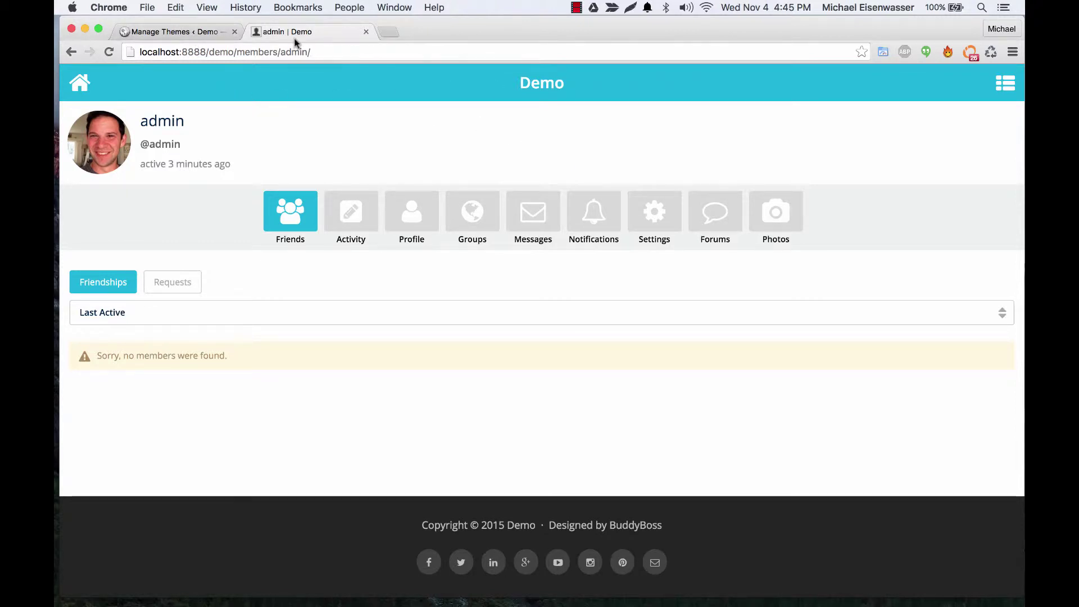
# Step: Set the Title Bar colour to magenta #c91a89, publish it, and reload the profile
pyautogui.click(204, 34)
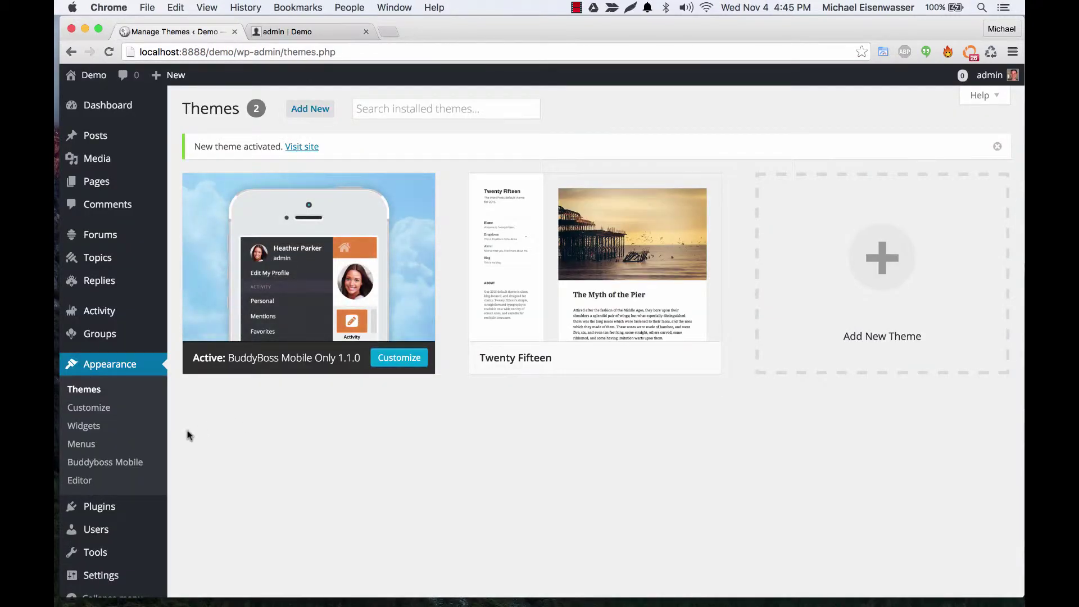
pyautogui.scroll(-1, 181, 428)
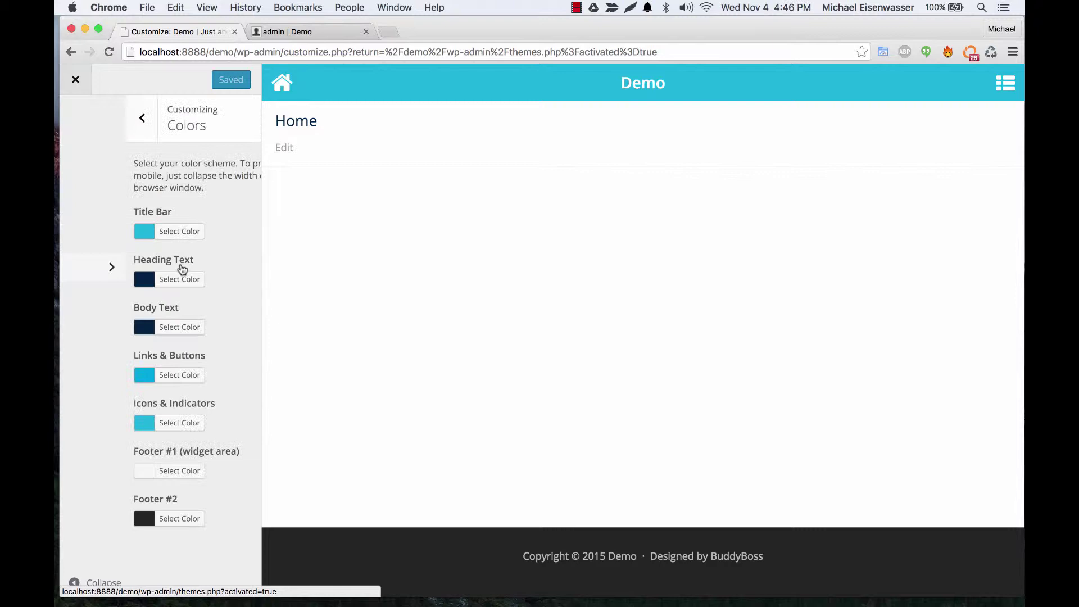
pyautogui.click(115, 231)
pyautogui.click(185, 282)
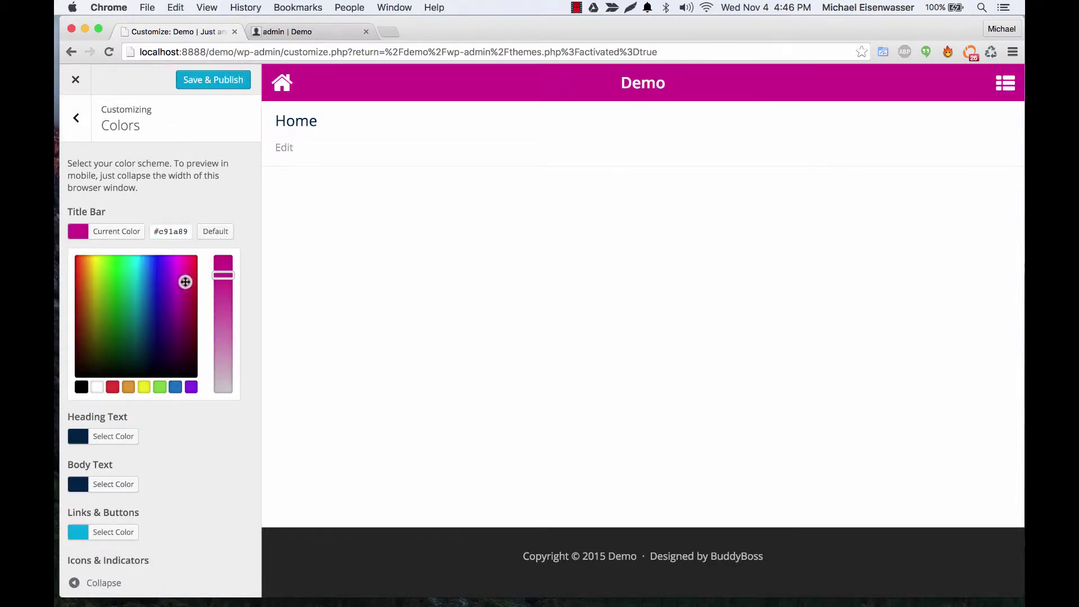
pyautogui.click(230, 194)
pyautogui.click(215, 79)
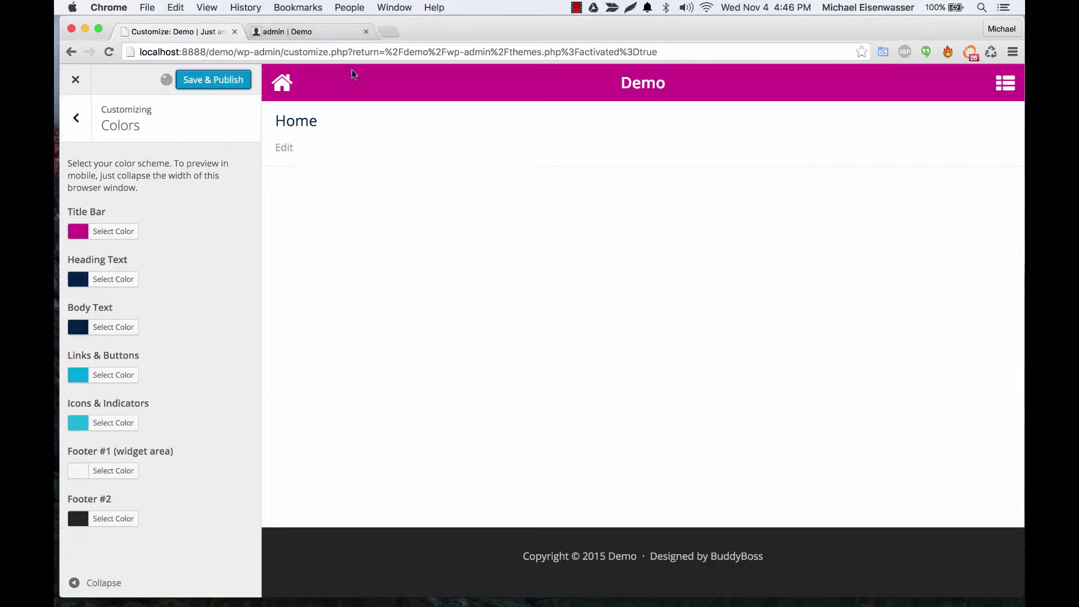
pyautogui.click(289, 33)
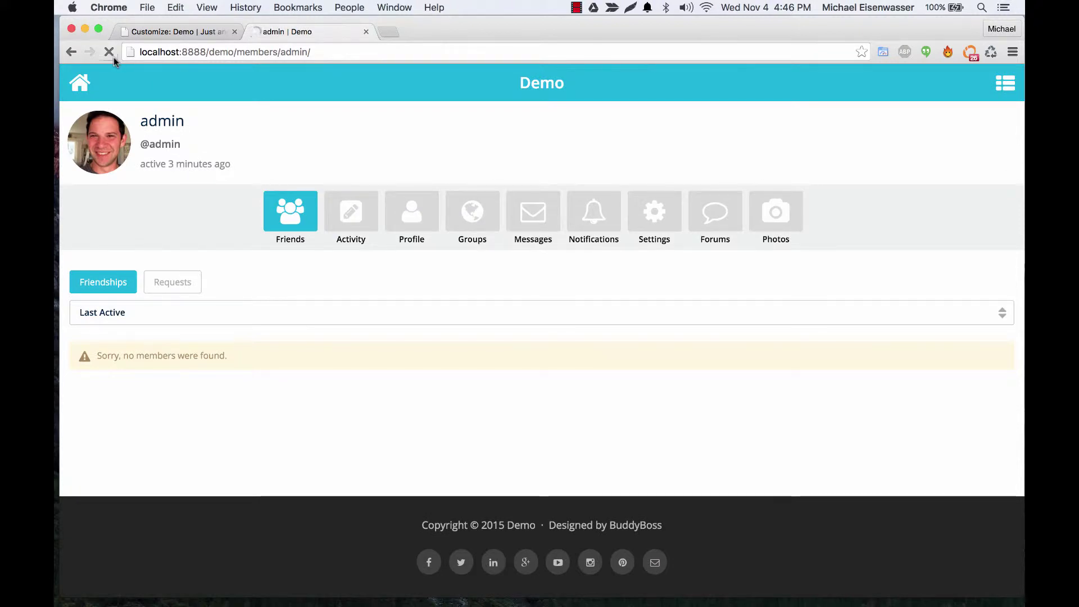
pyautogui.click(110, 52)
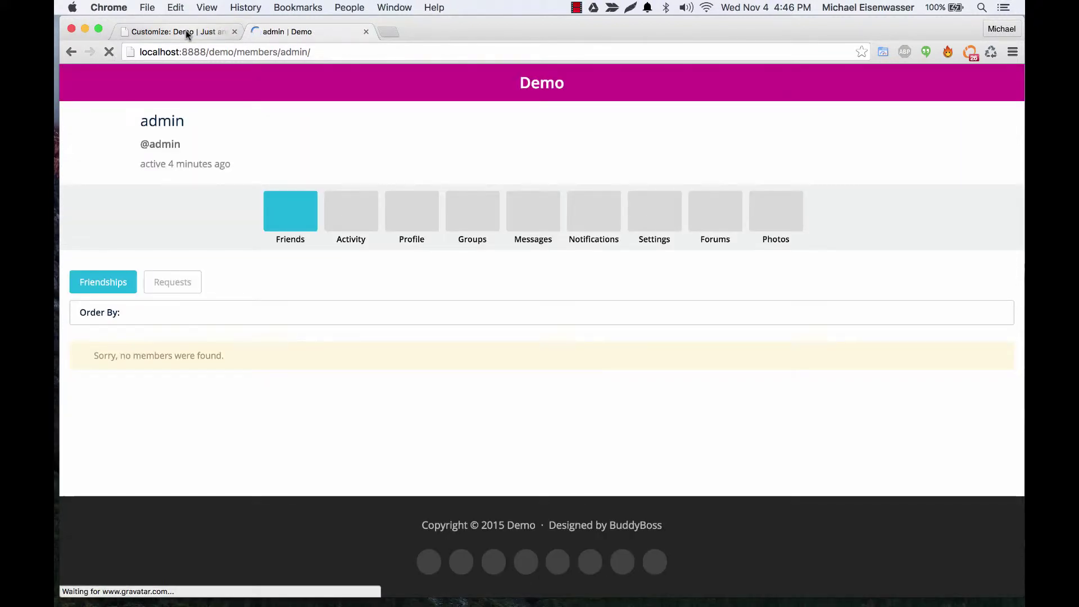
# Step: Look through the customizer's Widgets and Menus sections, then leave the customizer
pyautogui.click(187, 32)
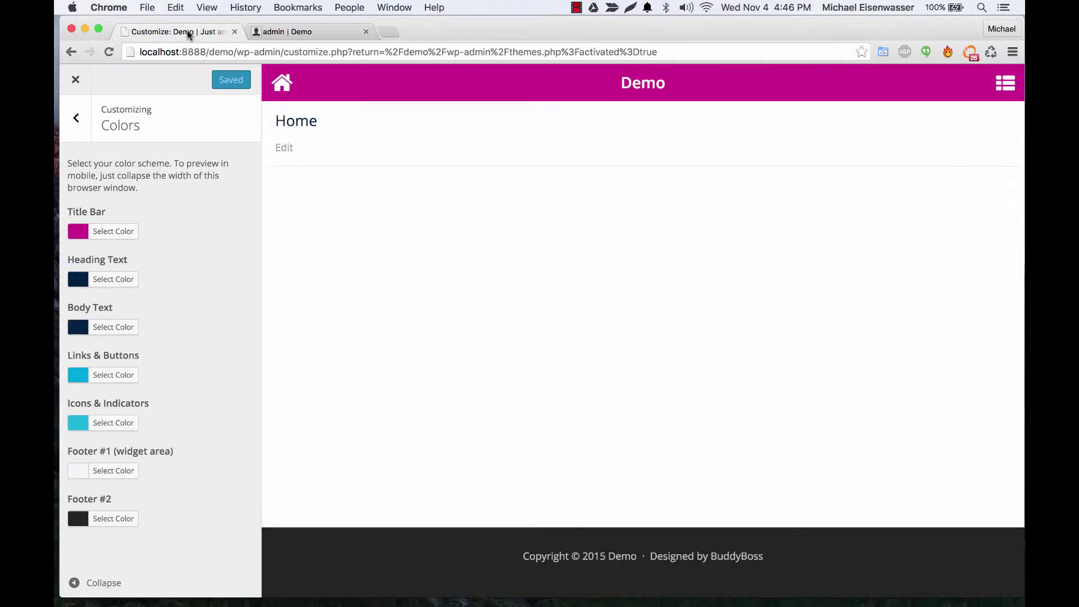
pyautogui.click(80, 116)
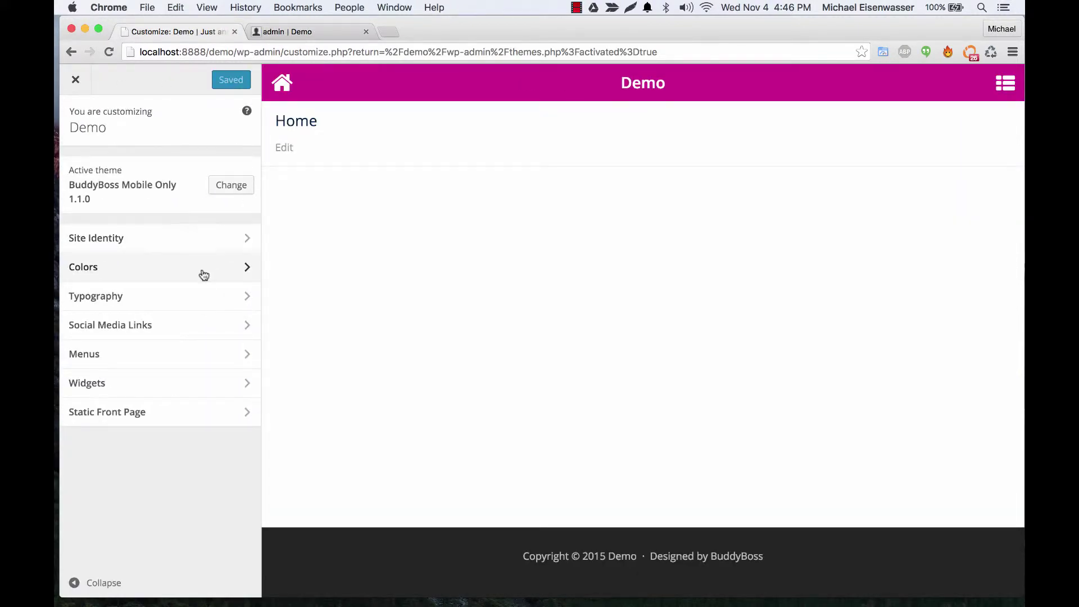
pyautogui.click(136, 383)
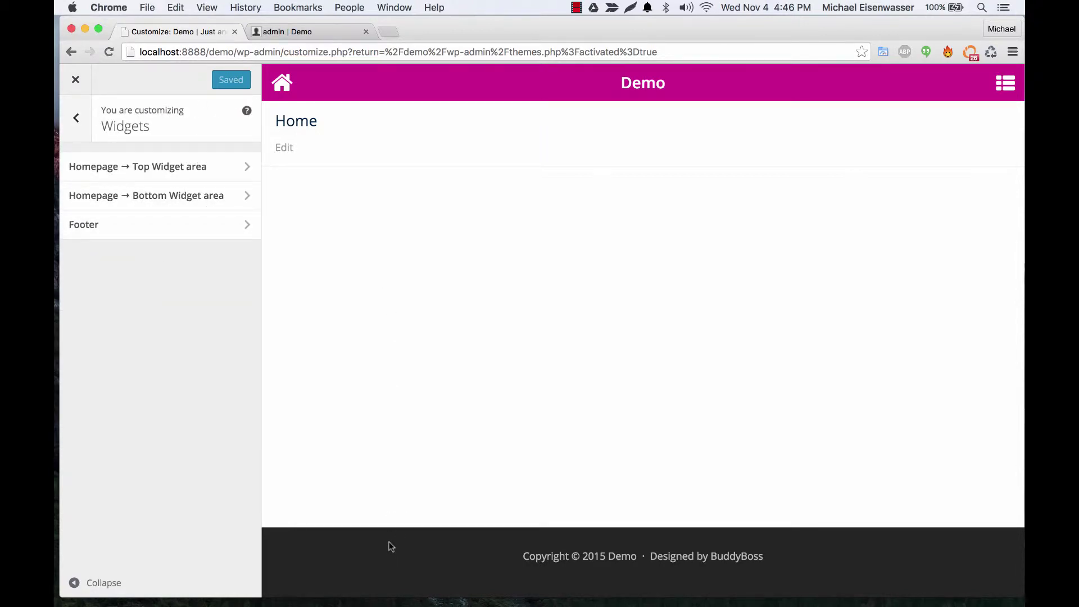
pyautogui.click(76, 118)
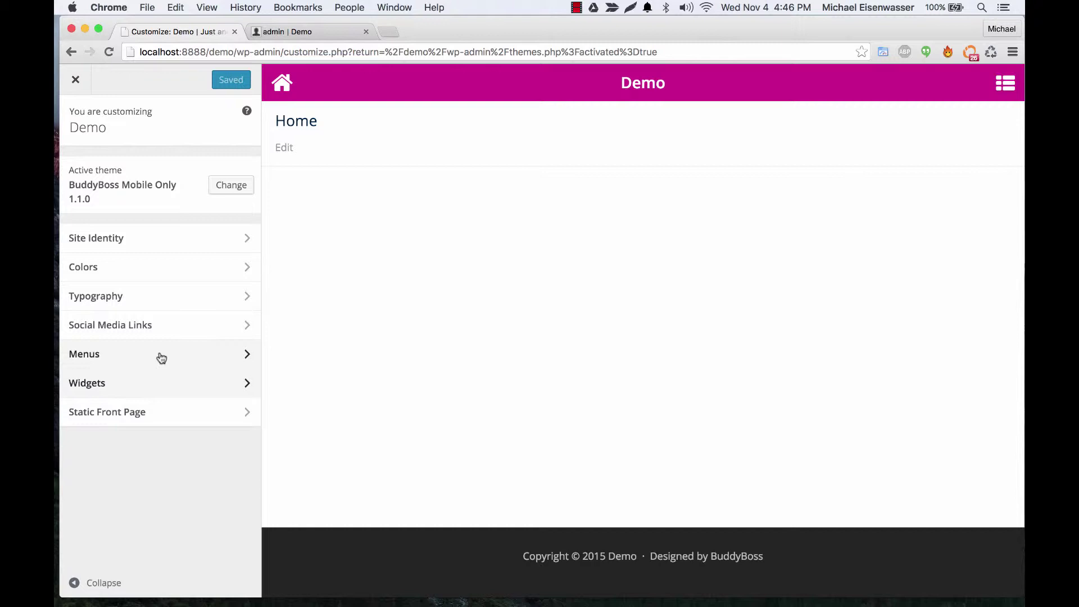
pyautogui.click(162, 358)
pyautogui.click(76, 116)
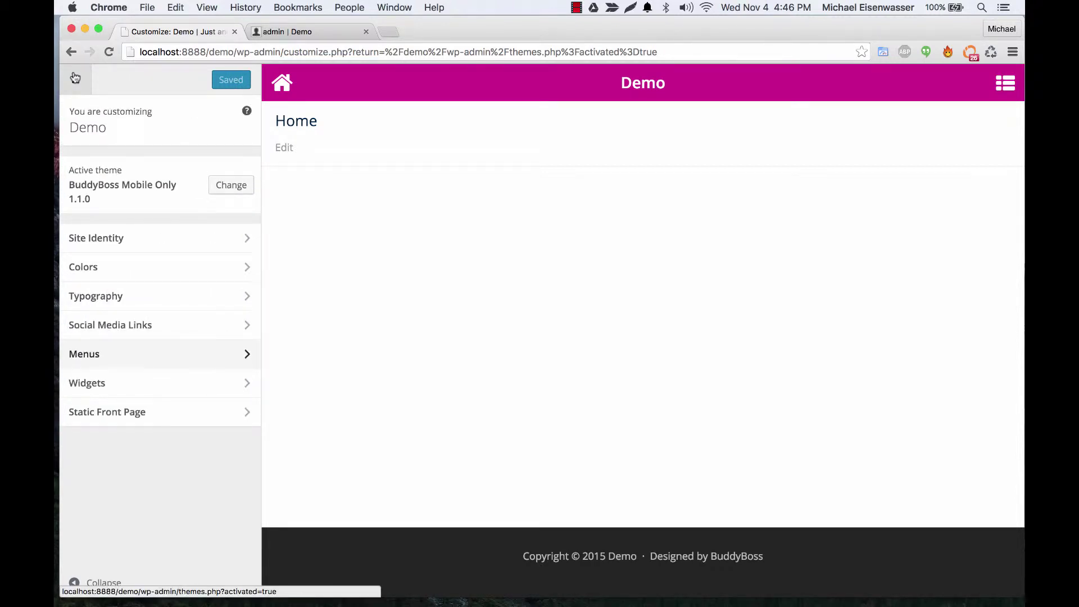
pyautogui.click(74, 78)
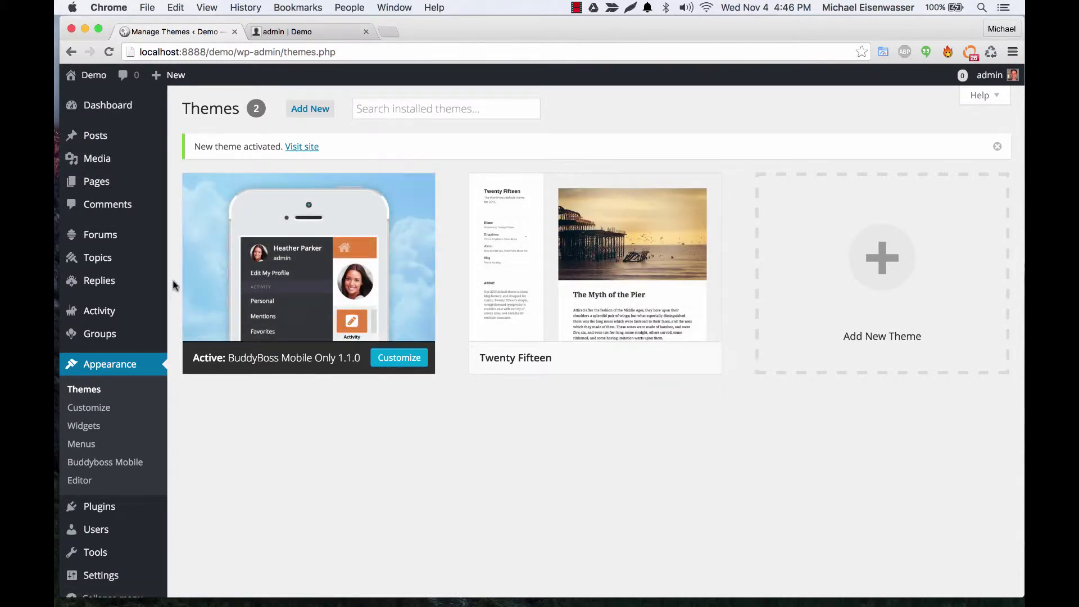
# Step: After checking the live profile, search plugins for 'mobi' and install Mobile Smart
pyautogui.click(321, 30)
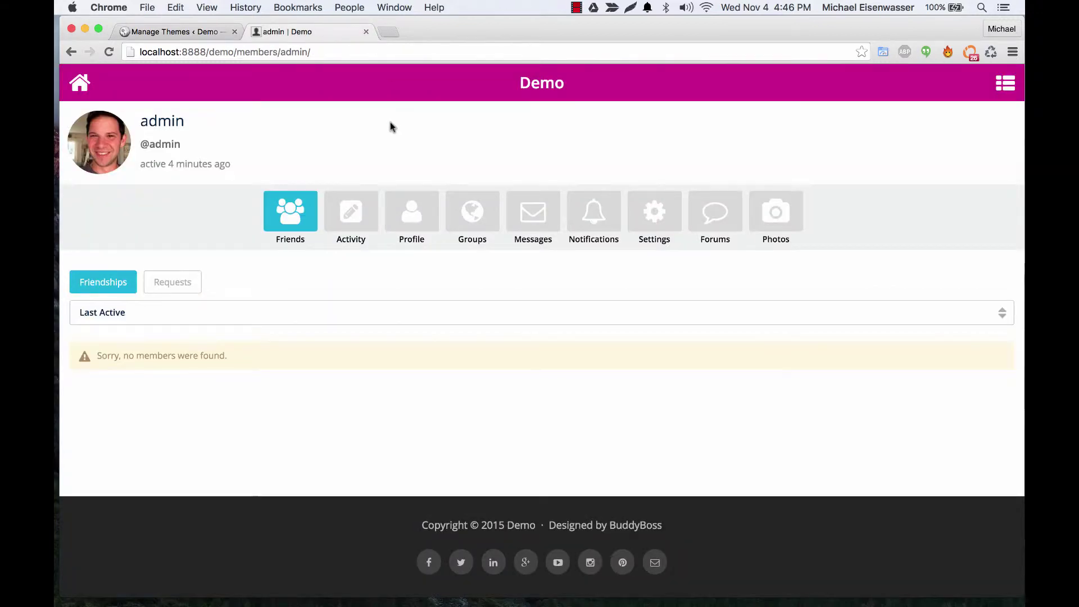
pyautogui.click(180, 33)
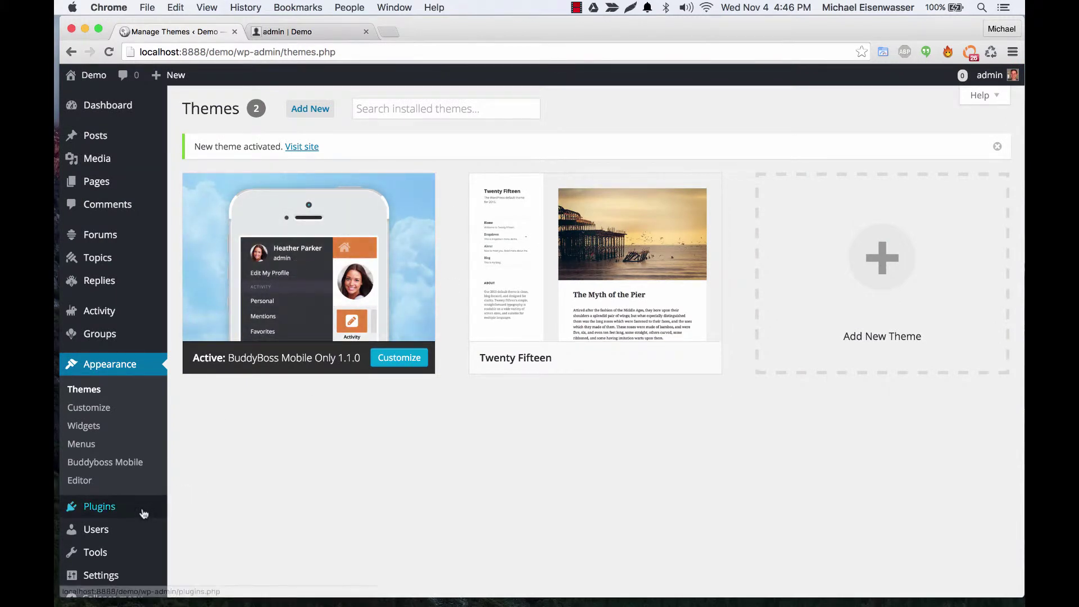
pyautogui.moveTo(144, 514)
pyautogui.click(195, 526)
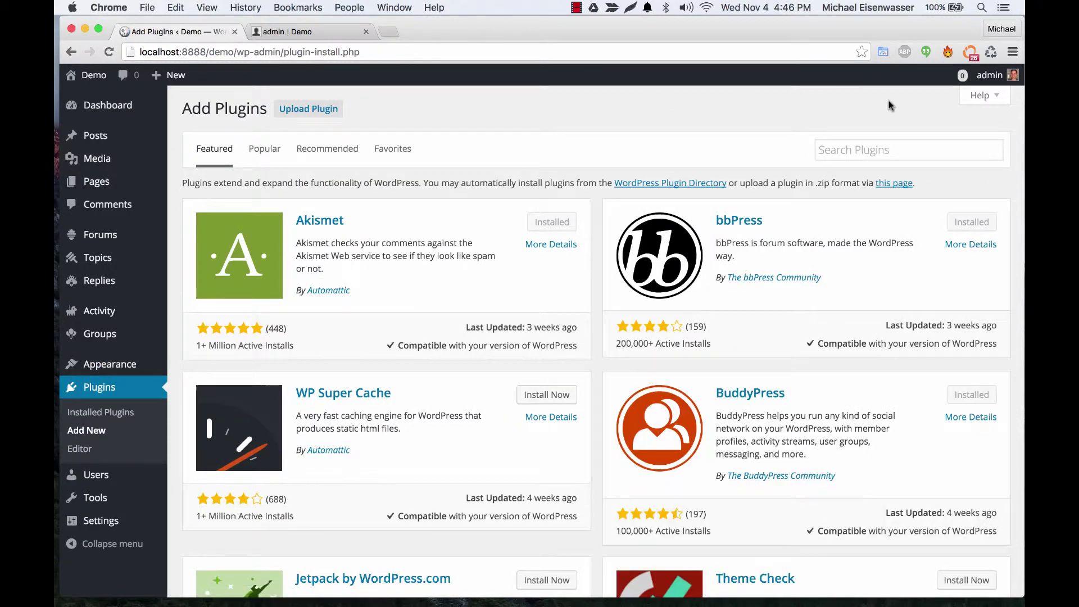
pyautogui.click(907, 152)
pyautogui.write('mobile smart')
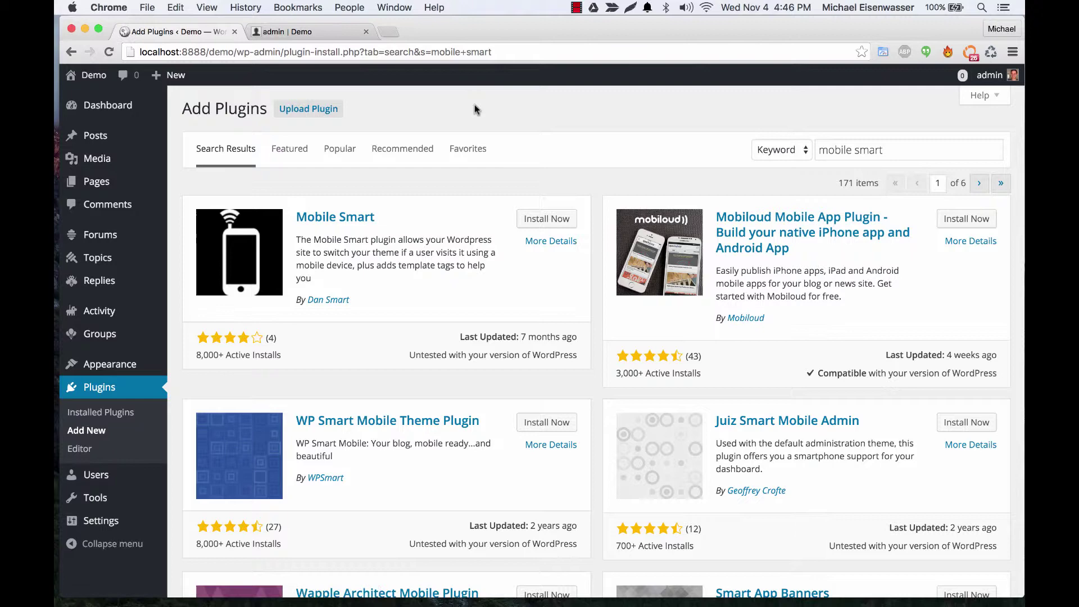
pyautogui.click(540, 218)
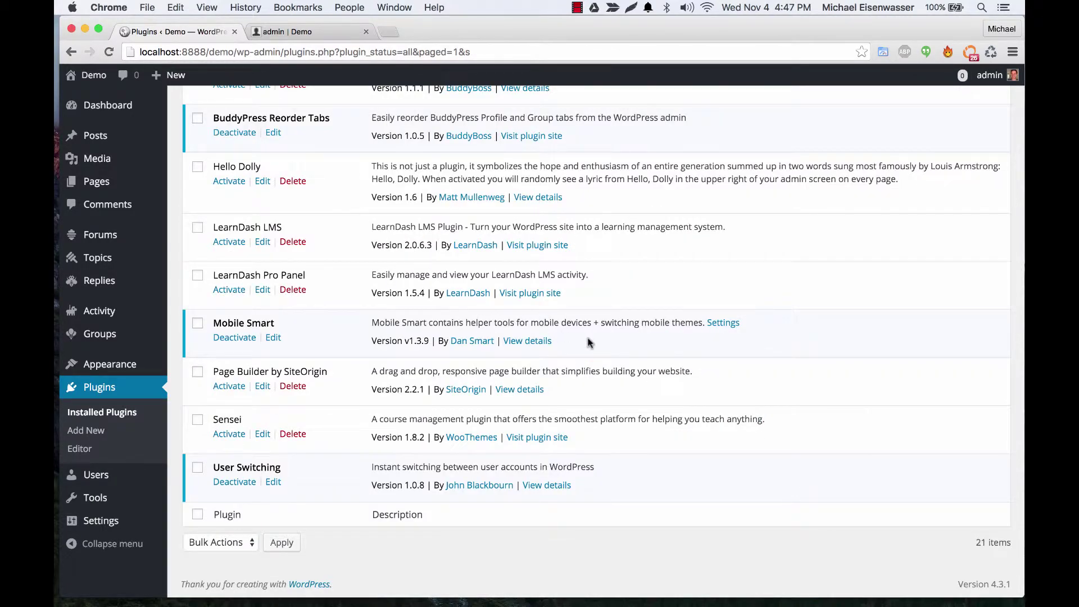
# Step: In Mobile Smart settings, keep BuddyBoss Mobile Only 1.1.0 as the mobile theme and save
pyautogui.moveTo(129, 523)
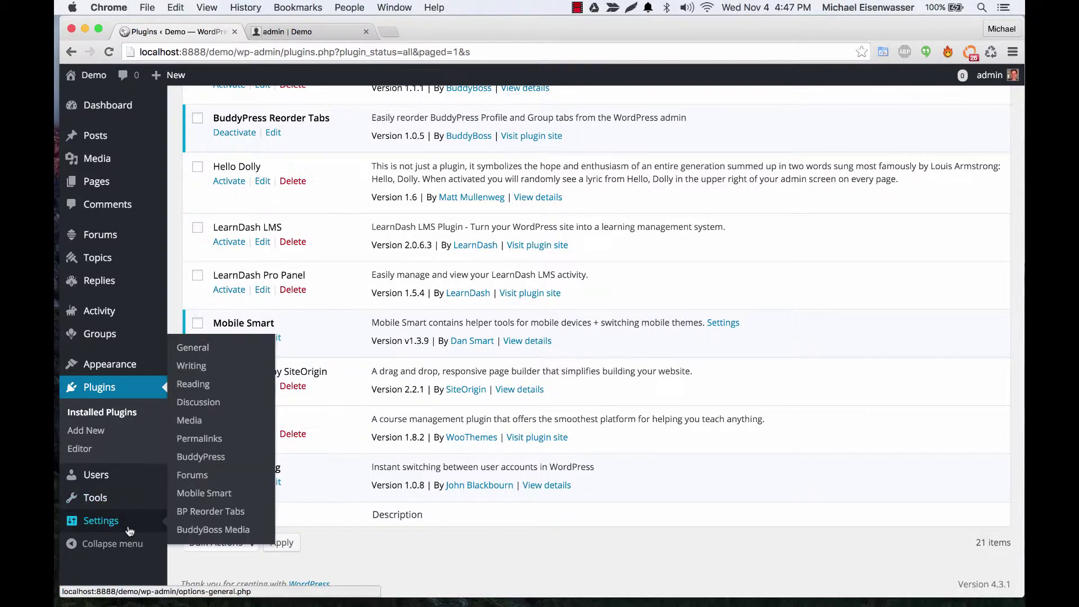
pyautogui.click(204, 493)
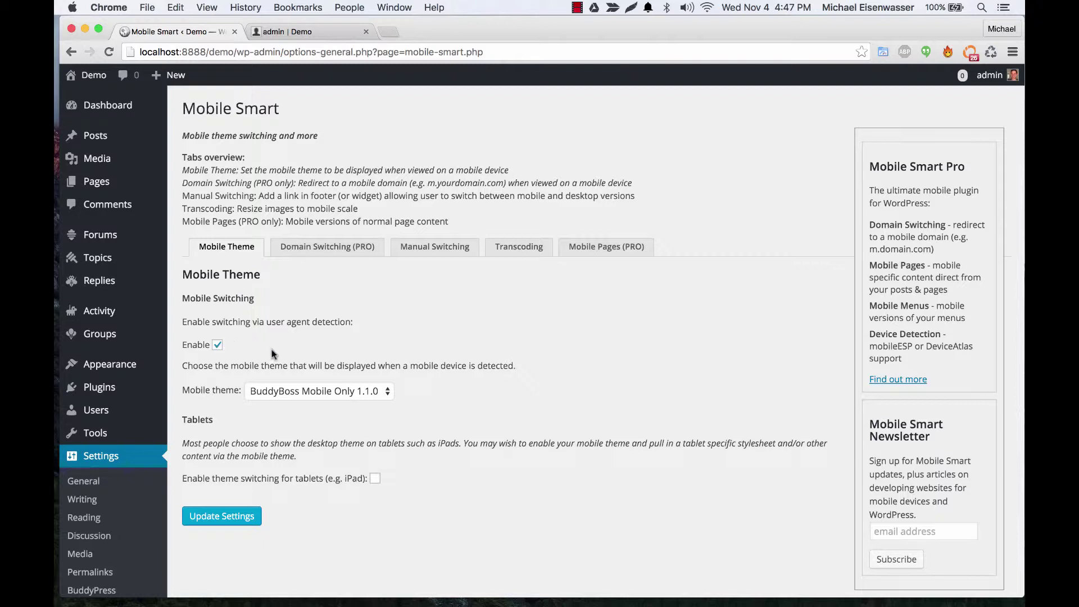
pyautogui.click(289, 390)
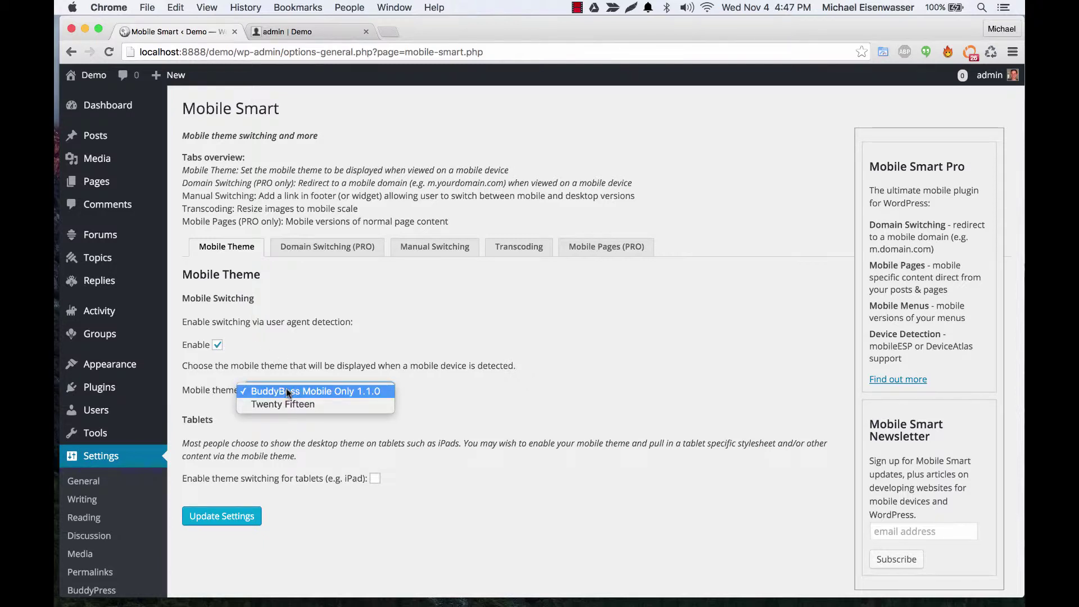
pyautogui.click(286, 390)
pyautogui.click(340, 391)
pyautogui.click(388, 395)
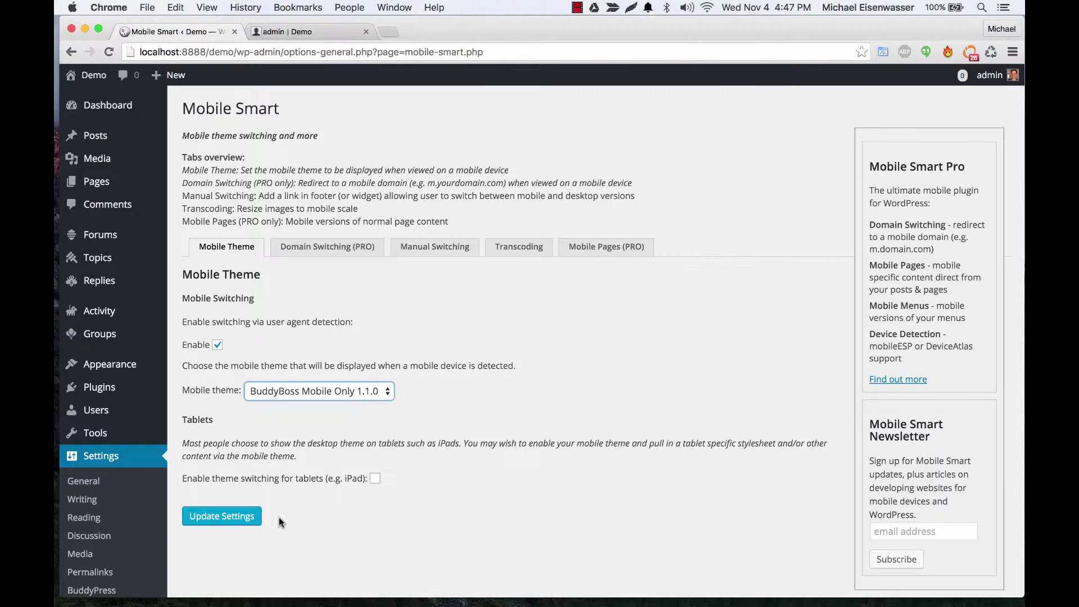
pyautogui.click(238, 517)
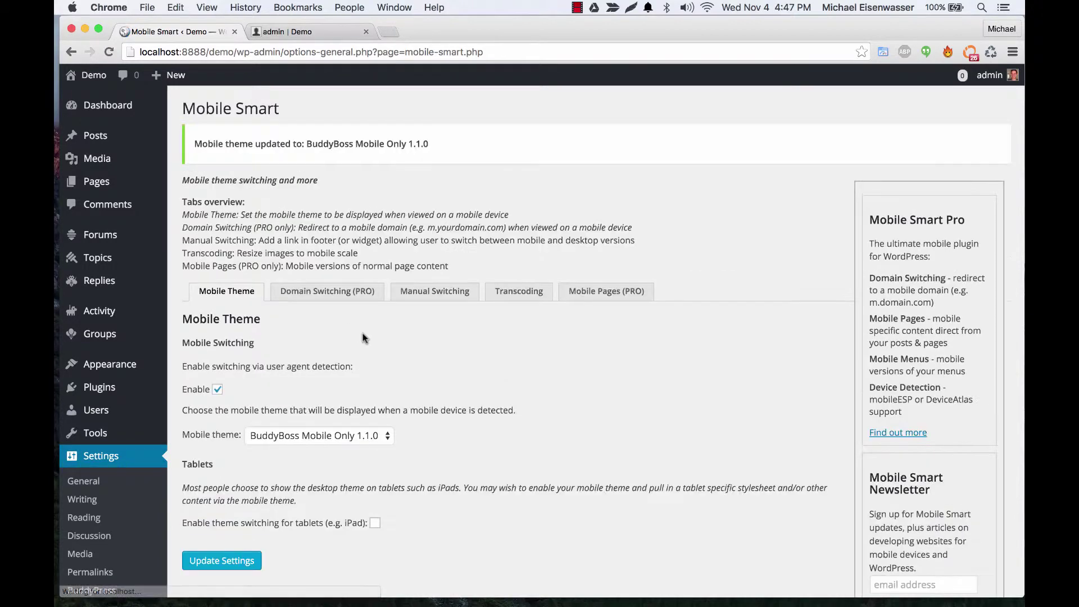
# Step: Turn on theme switching for tablets and save the setting
pyautogui.scroll(-1, 401, 372)
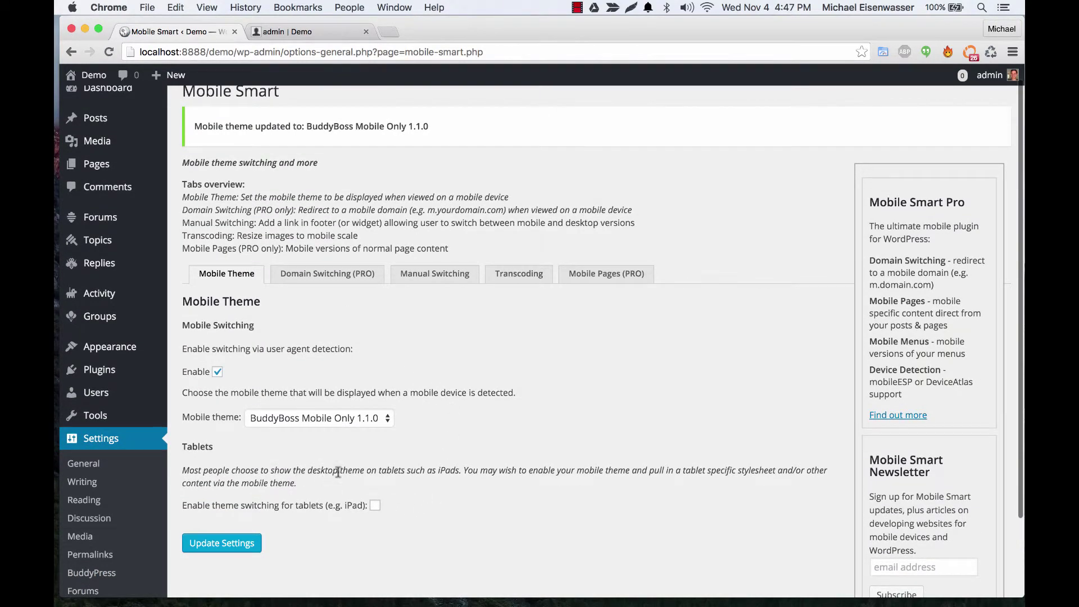
pyautogui.click(375, 506)
pyautogui.click(224, 543)
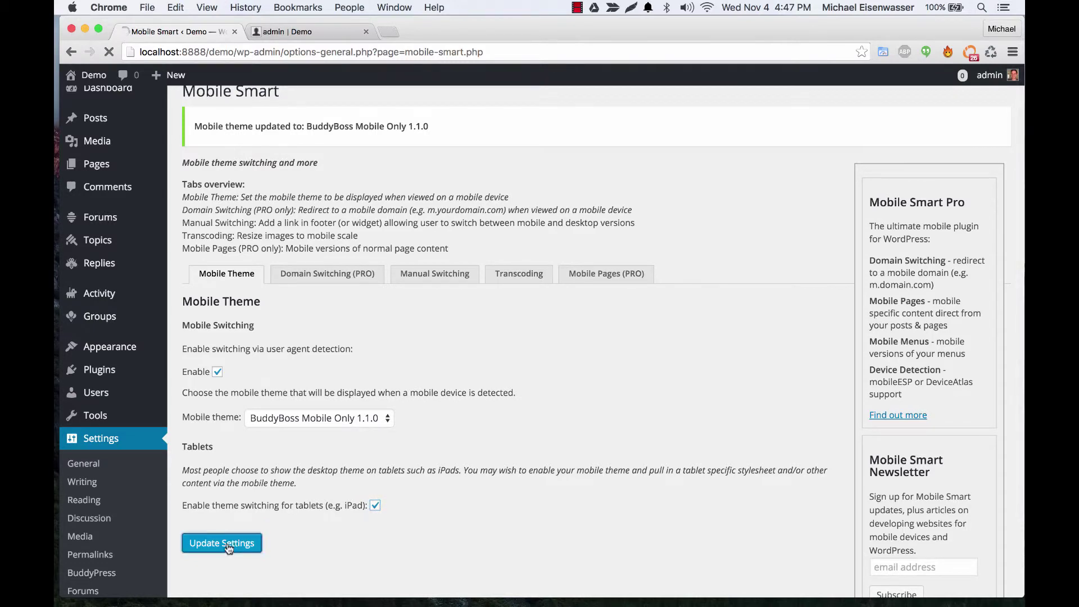
pyautogui.scroll(-3, 437, 380)
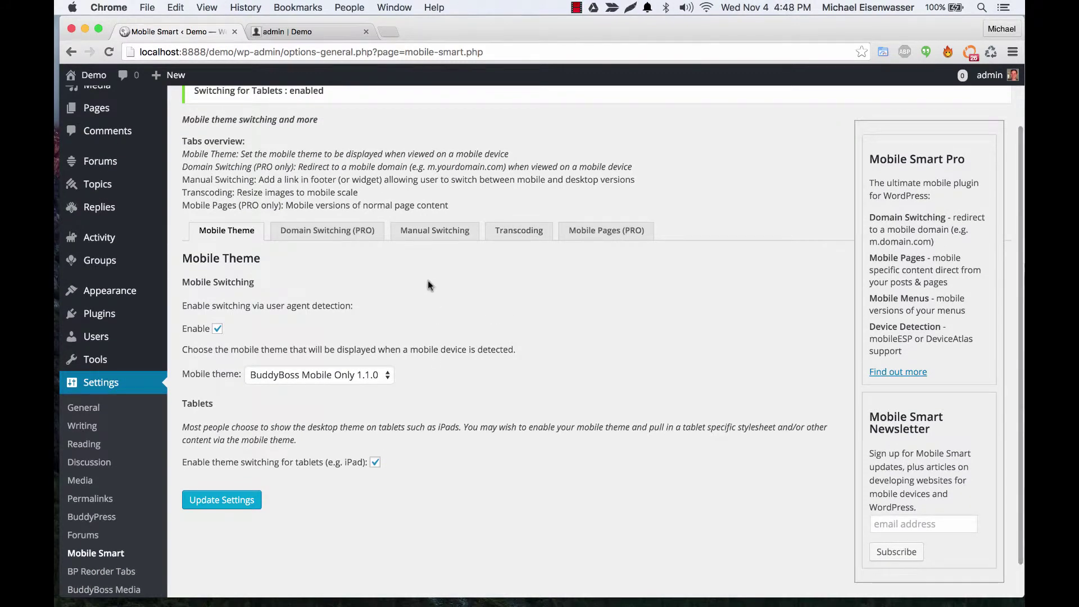
pyautogui.scroll(3, 407, 295)
# Step: Review the Manual Switching settings and leave manual switching turned off
pyautogui.scroll(1, 380, 377)
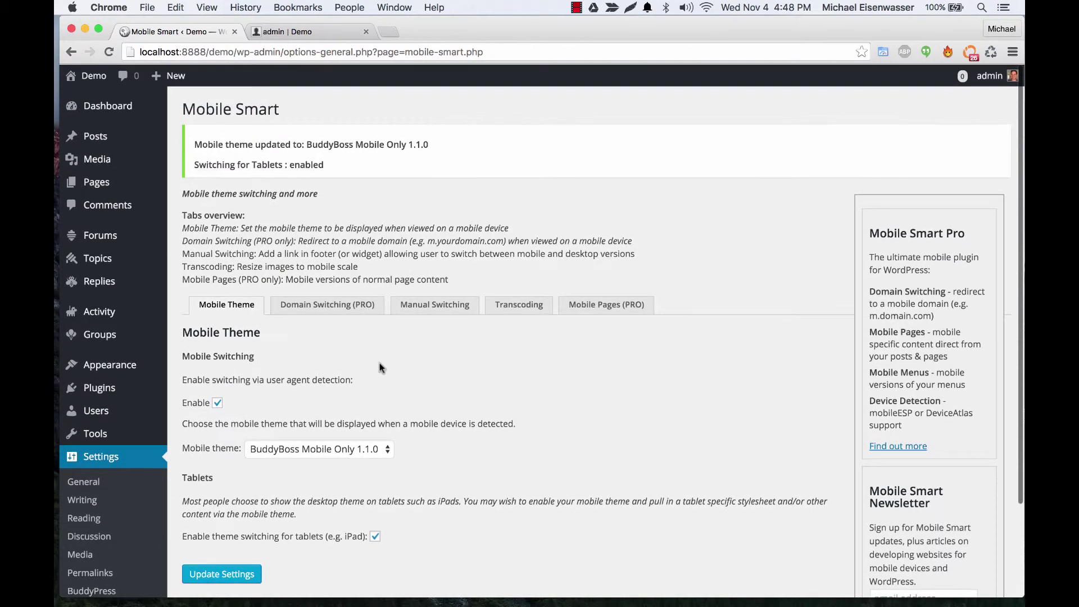
pyautogui.scroll(-1, 444, 364)
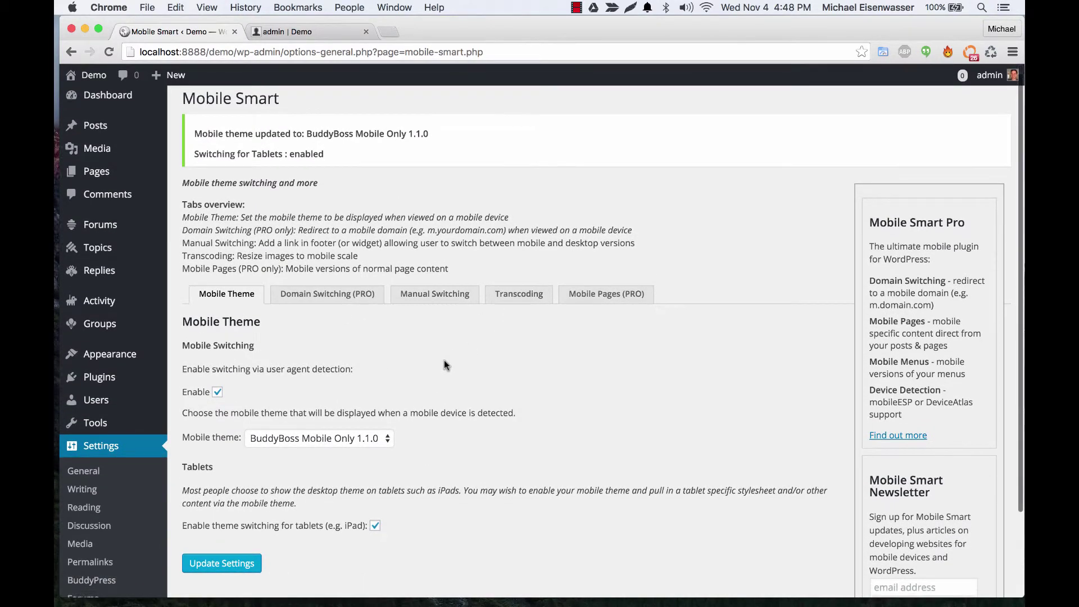
pyautogui.click(439, 289)
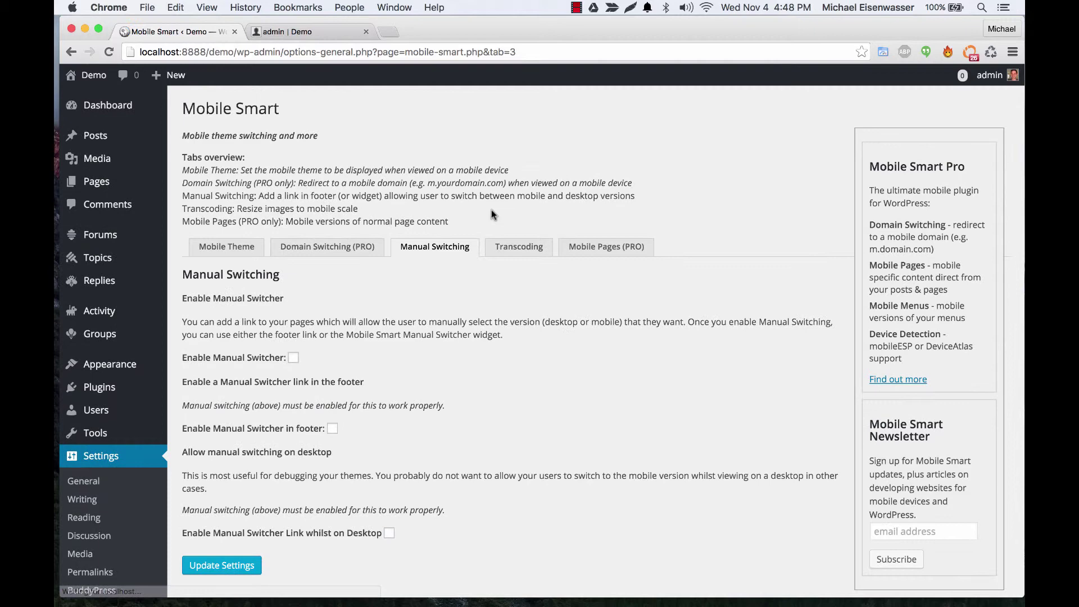
pyautogui.scroll(-2, 393, 269)
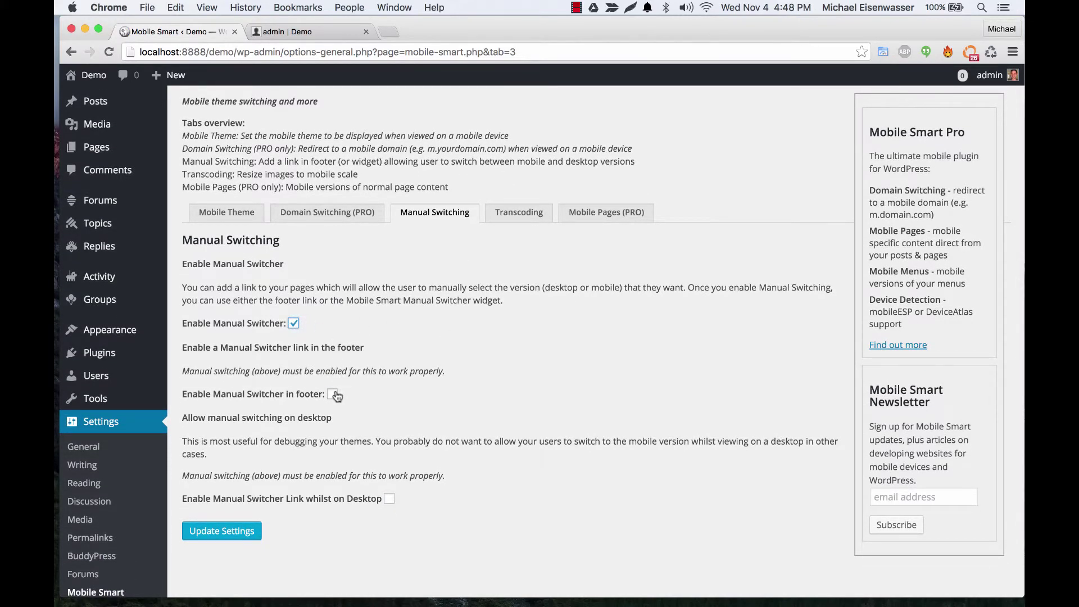
pyautogui.click(294, 323)
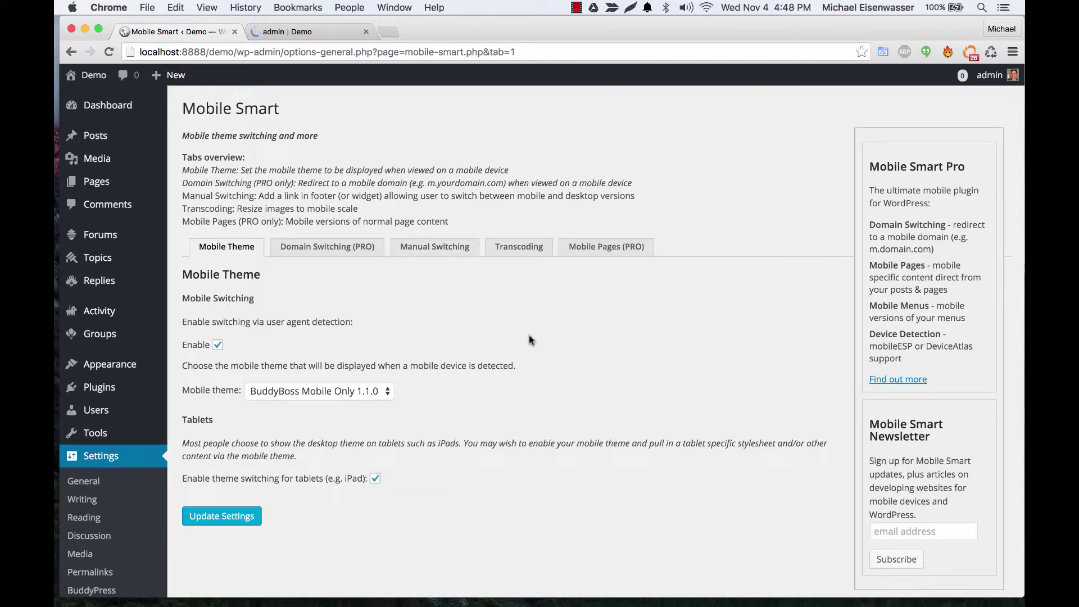
# Step: Activate Twenty Fifteen and reload the admin member profile page to view it
pyautogui.moveTo(113, 364)
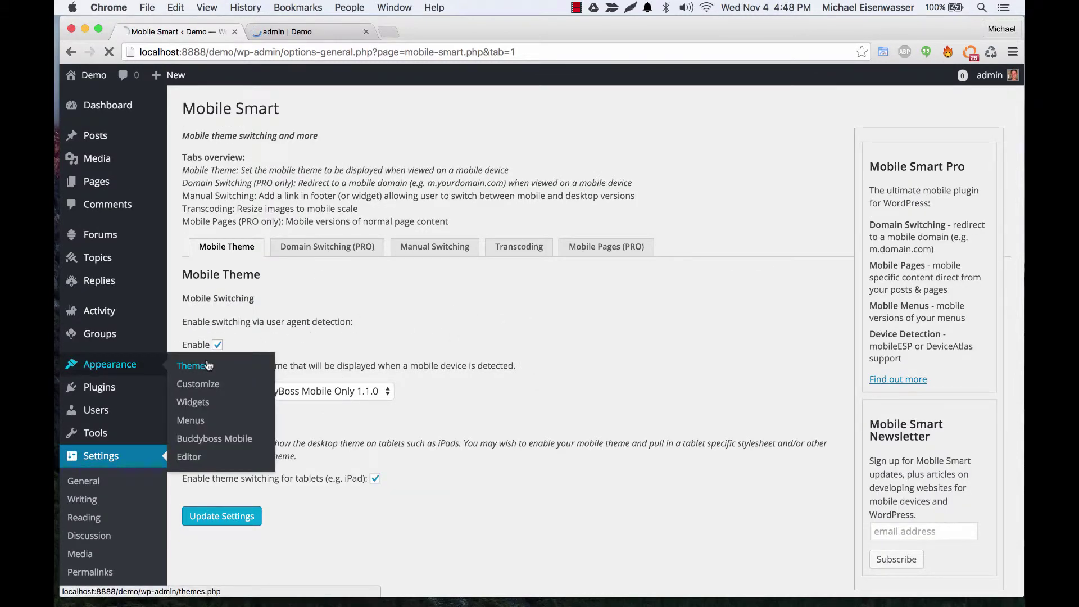
pyautogui.click(186, 367)
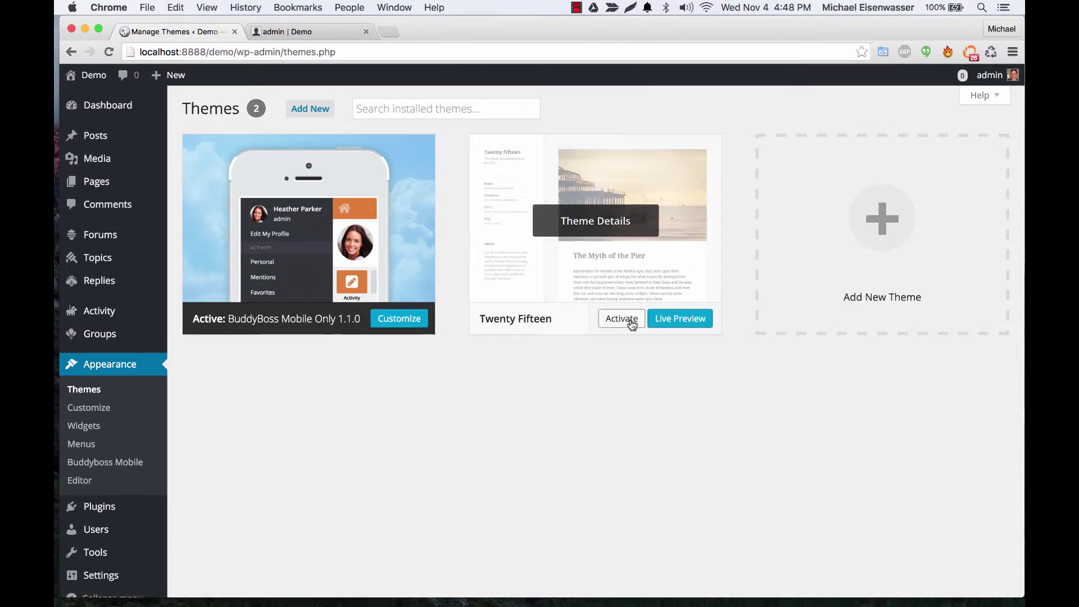
pyautogui.click(621, 318)
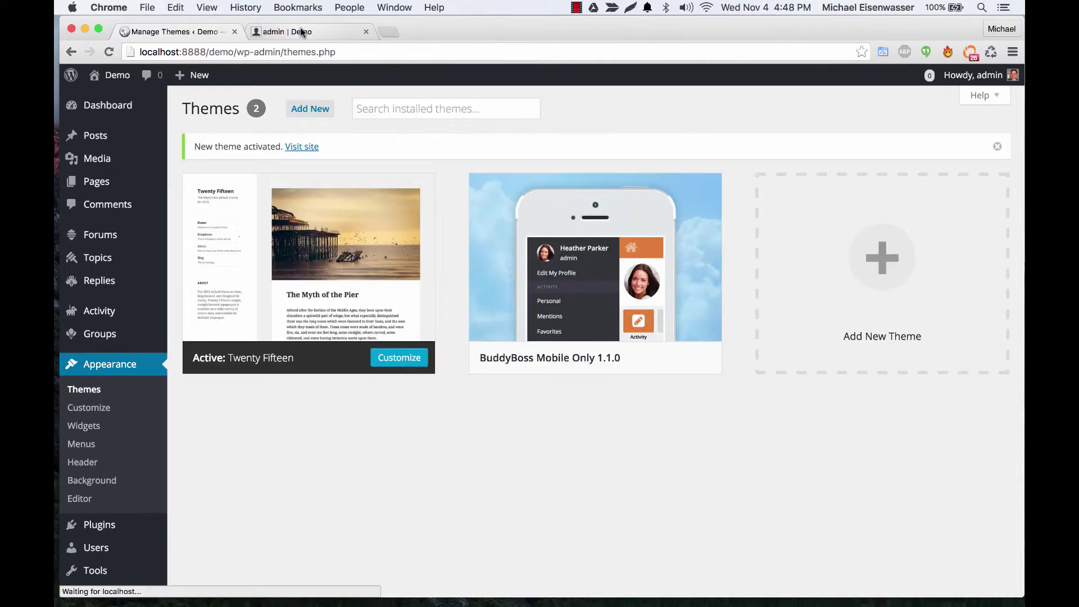
pyautogui.click(306, 32)
pyautogui.click(109, 51)
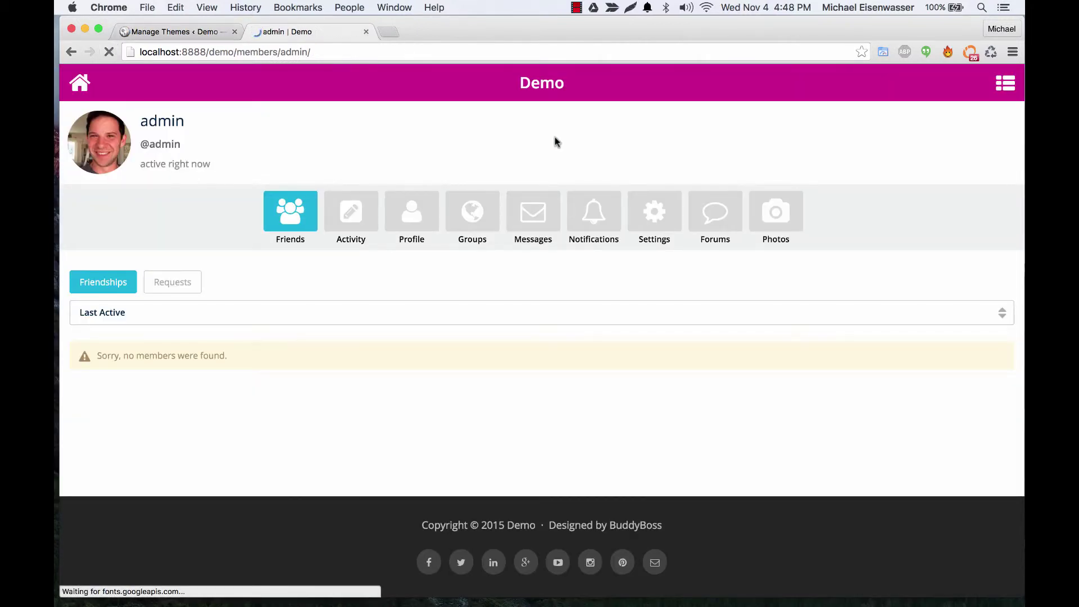